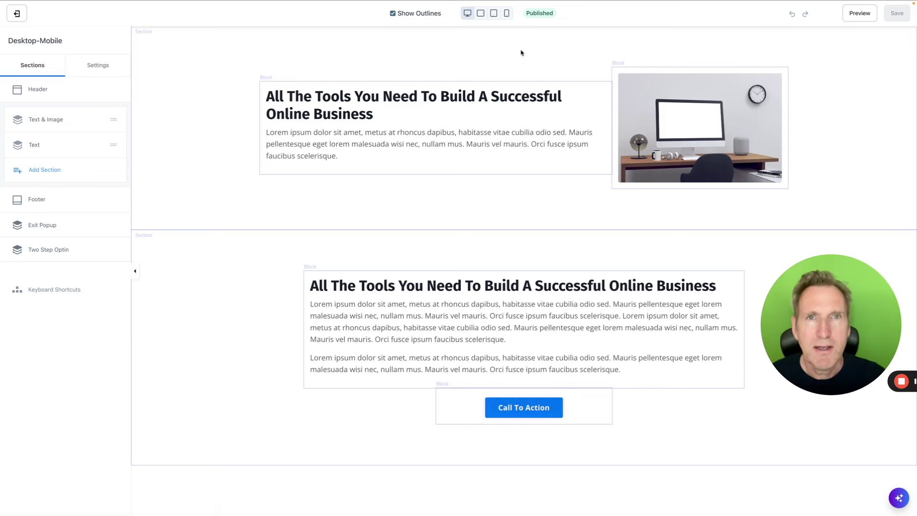
- Switch to the mobile preview and examine how the Text & Image and Text sections stack down the page
left_click(507, 16)
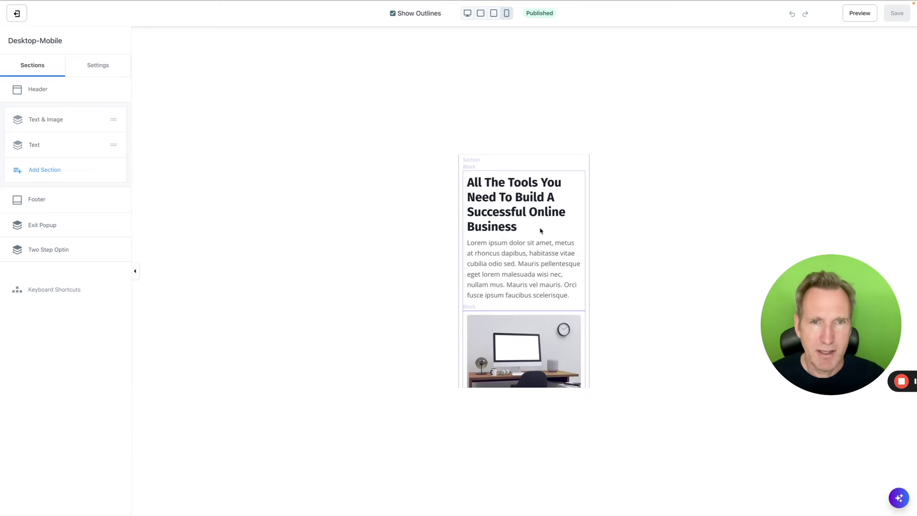
scroll(533, 238, "down", 1)
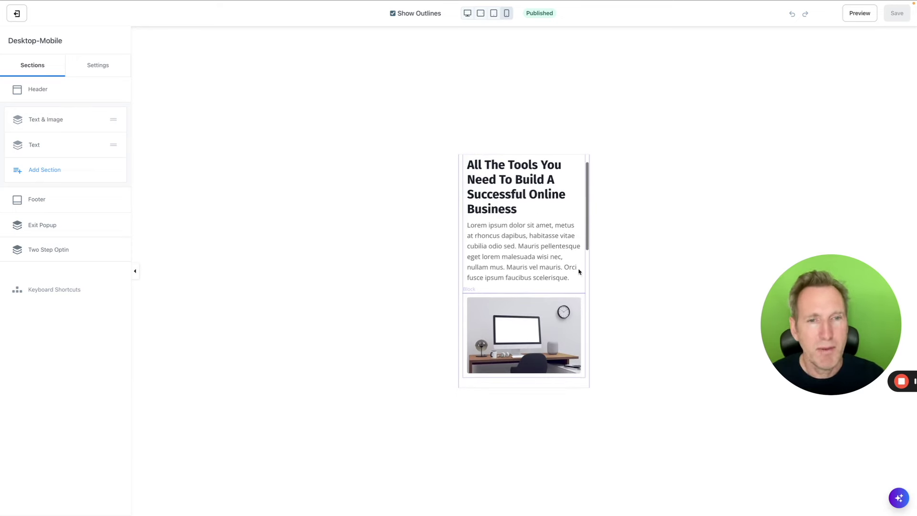
scroll(543, 330, "down", 3)
scroll(543, 297, "down", 7)
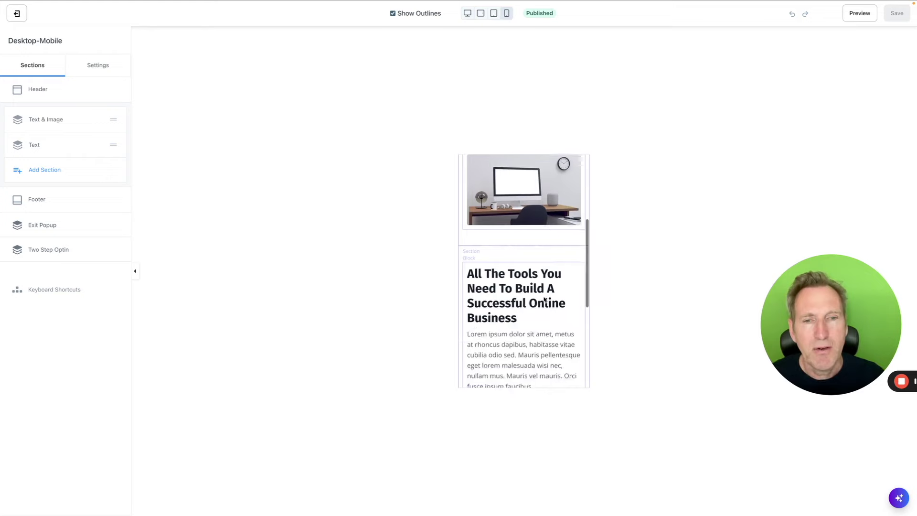
scroll(541, 296, "down", 3)
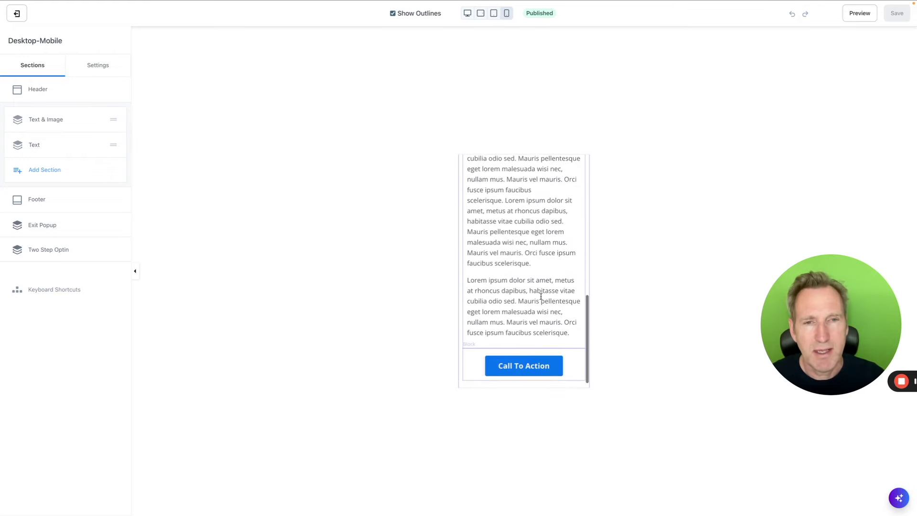
scroll(530, 324, "down", 1)
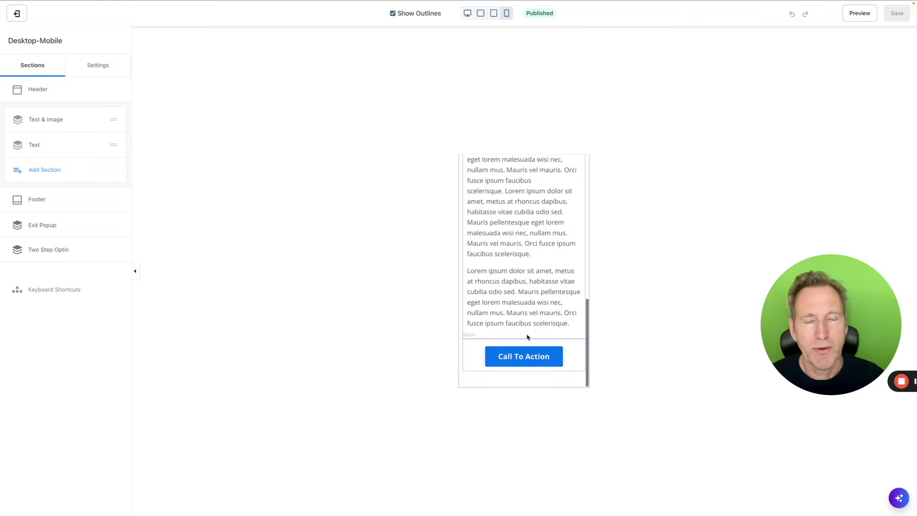
scroll(544, 285, "up", 8)
scroll(544, 285, "down", 3)
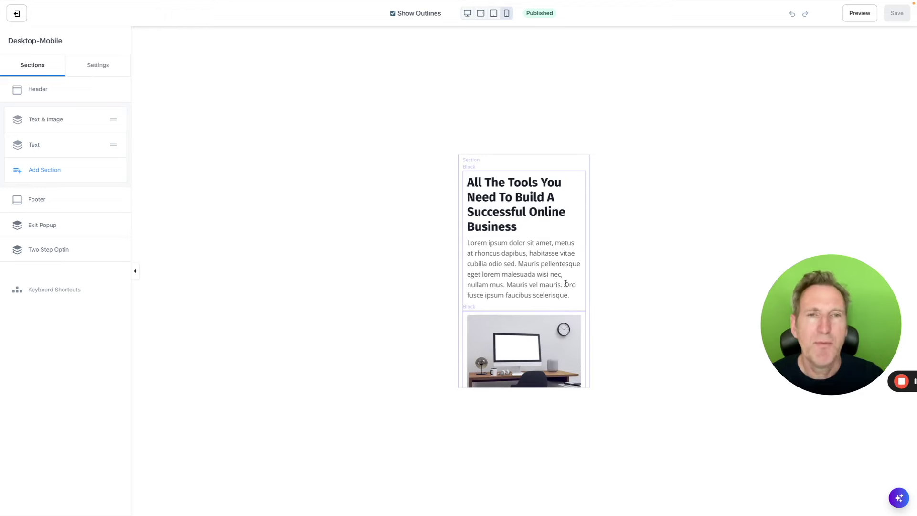
scroll(540, 304, "down", 9)
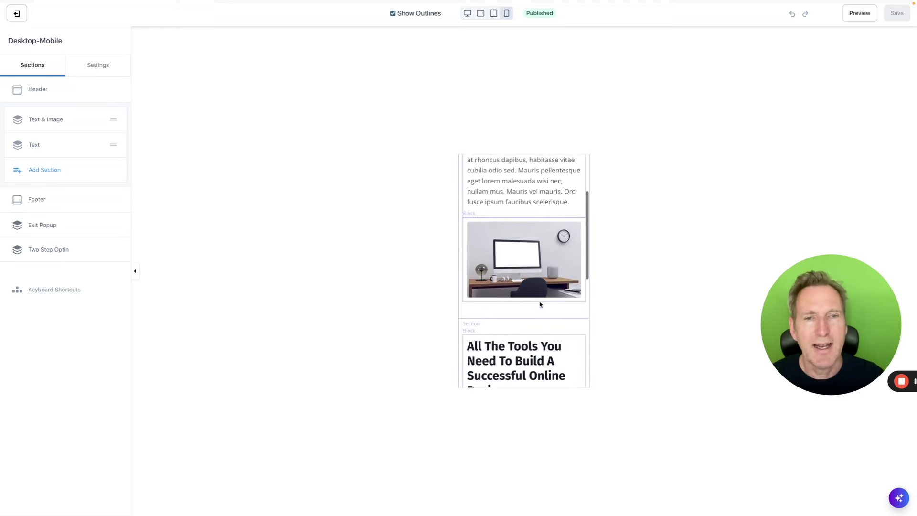
scroll(538, 303, "down", 3)
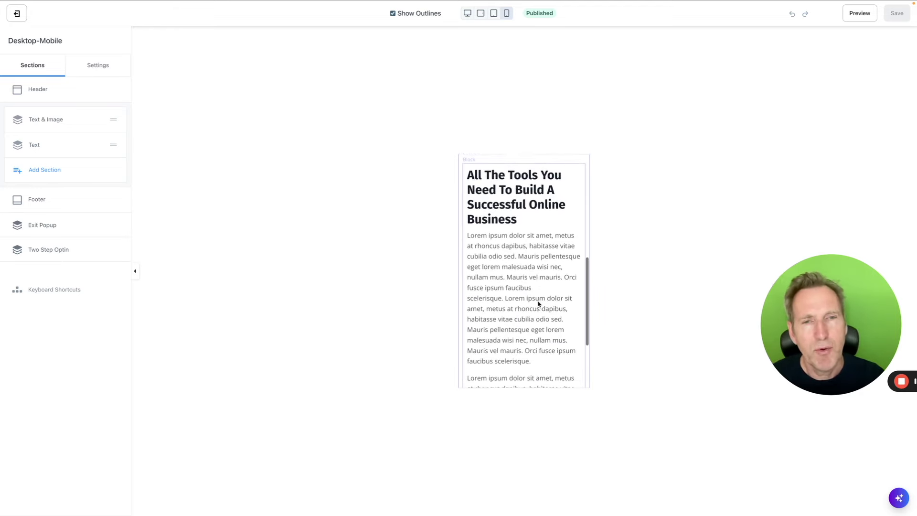
scroll(538, 304, "down", 1)
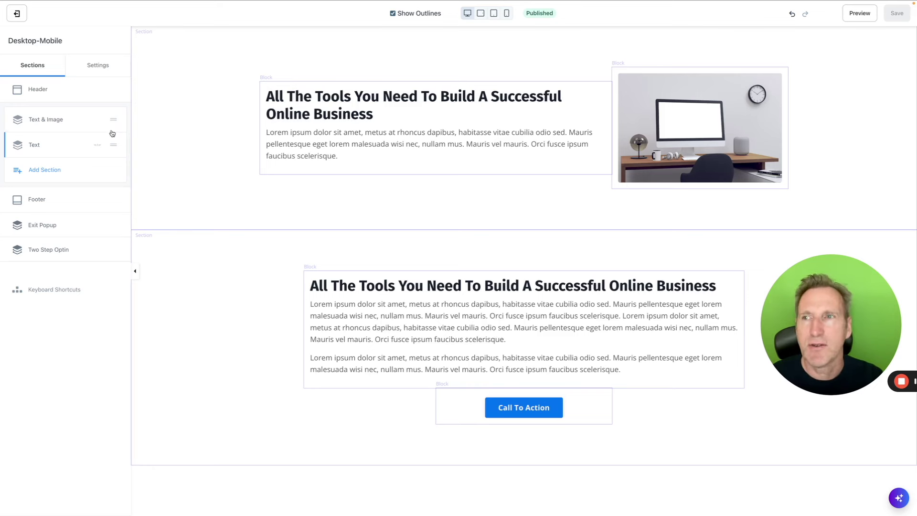
- Open the Text & Image section and review its Desktop Layout and Mobile Layout settings
left_click(56, 123)
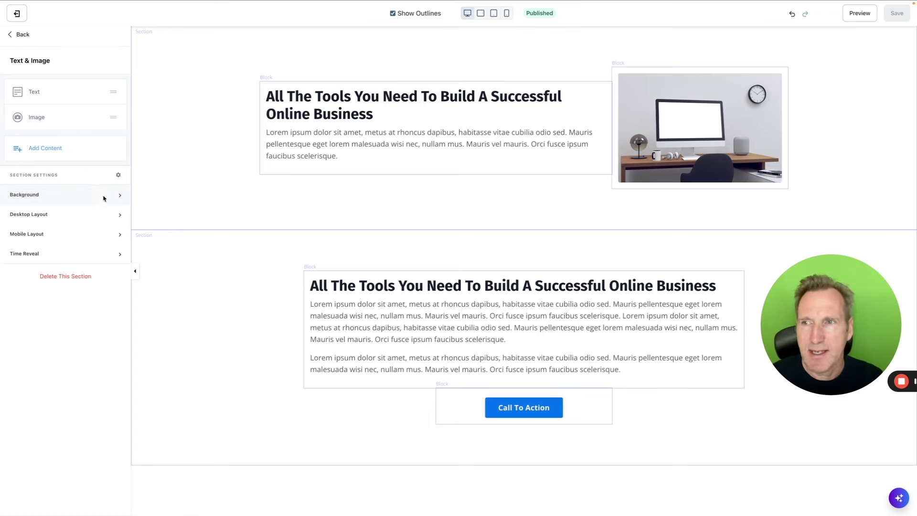
left_click(114, 217)
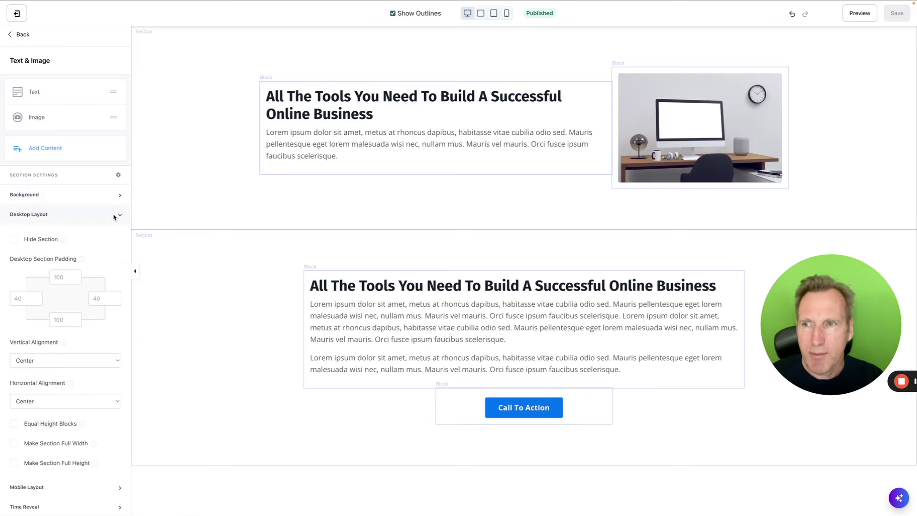
left_click(115, 216)
left_click(115, 235)
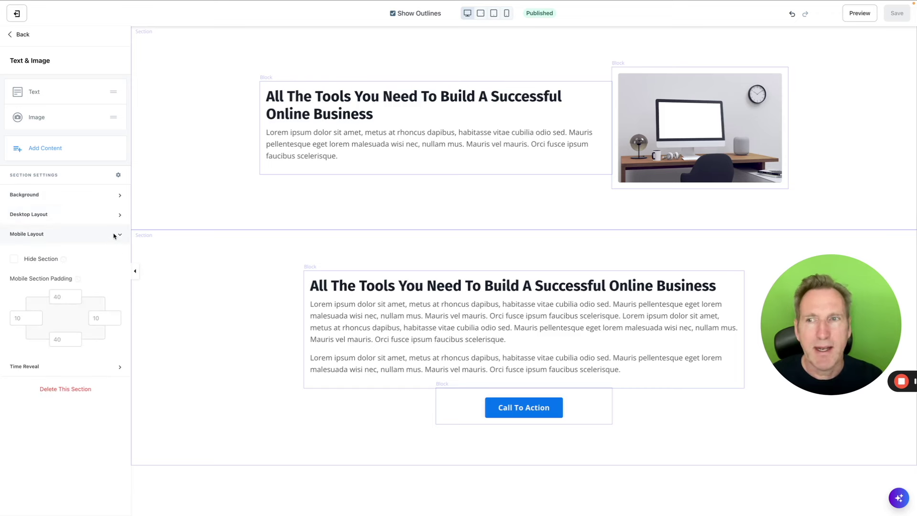
left_click(115, 235)
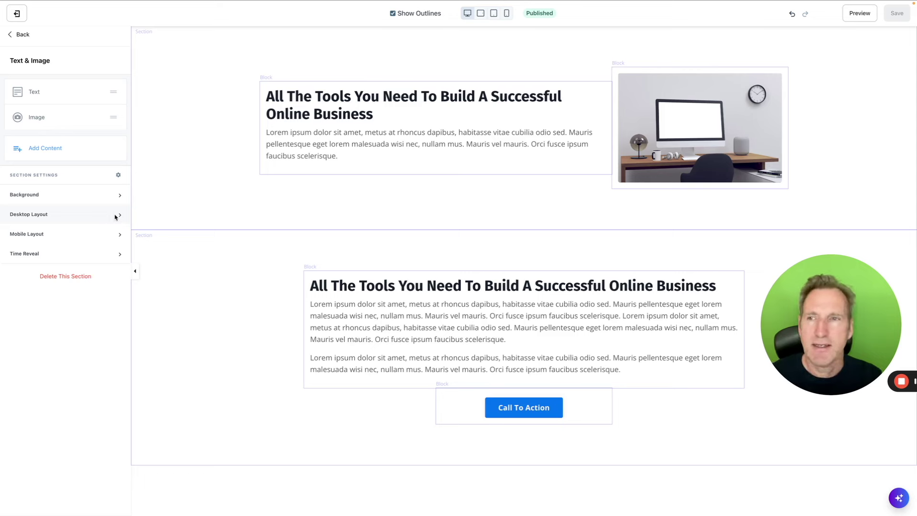
- Try hiding the Text & Image section on desktop, compare the mobile and desktop views, and unhide it again
left_click(116, 215)
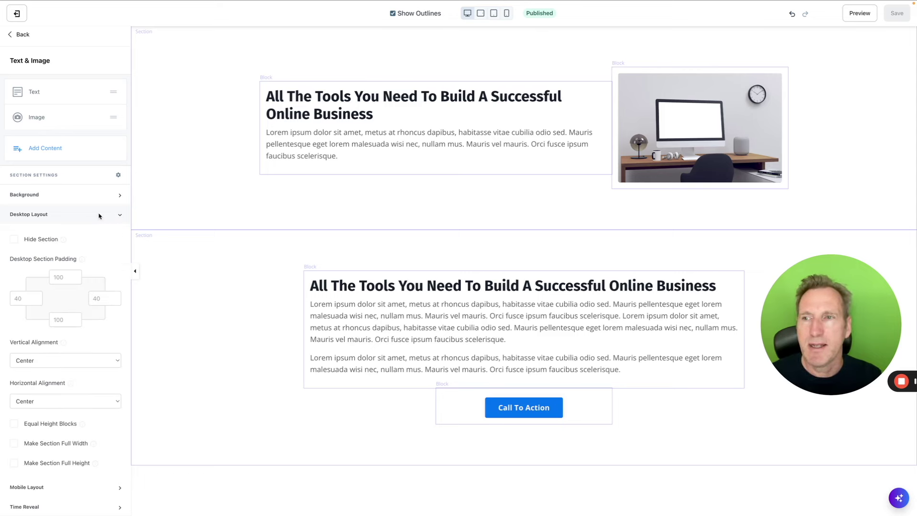
left_click(15, 240)
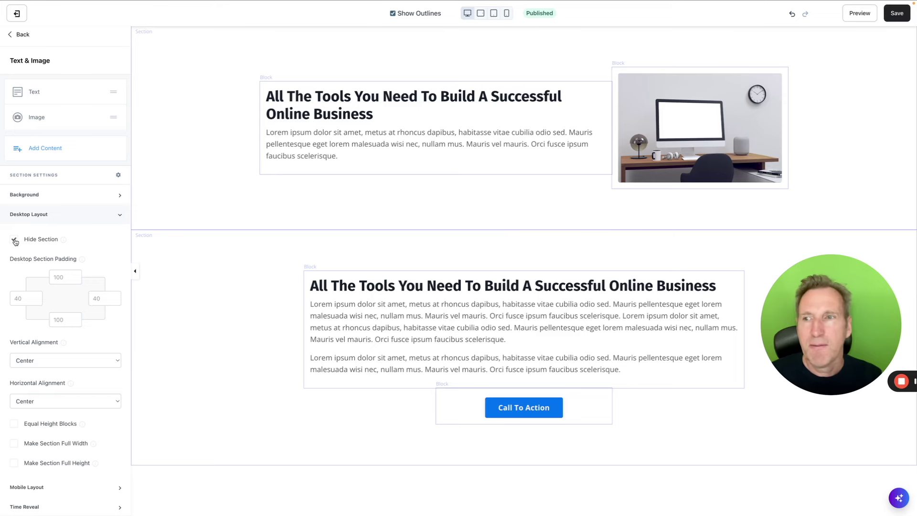
left_click(506, 14)
scroll(536, 240, "down", 10)
scroll(536, 240, "up", 10)
left_click(467, 13)
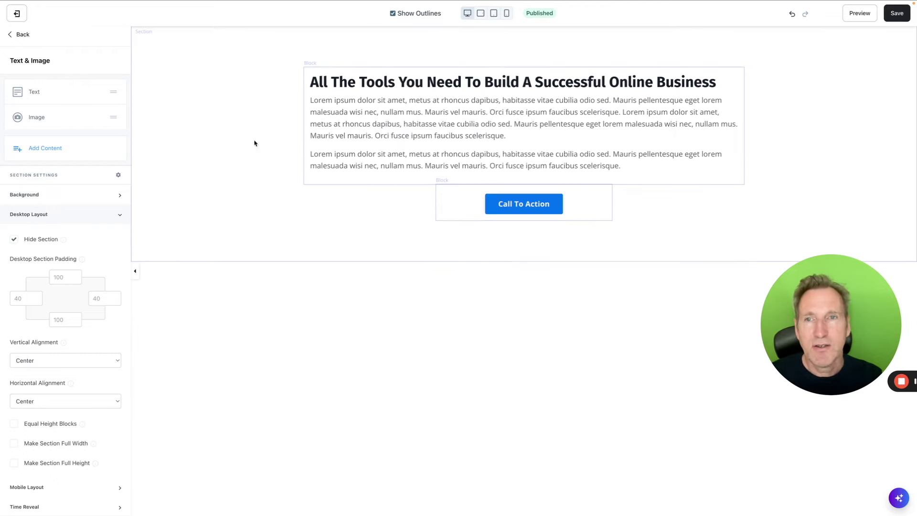
left_click(14, 241)
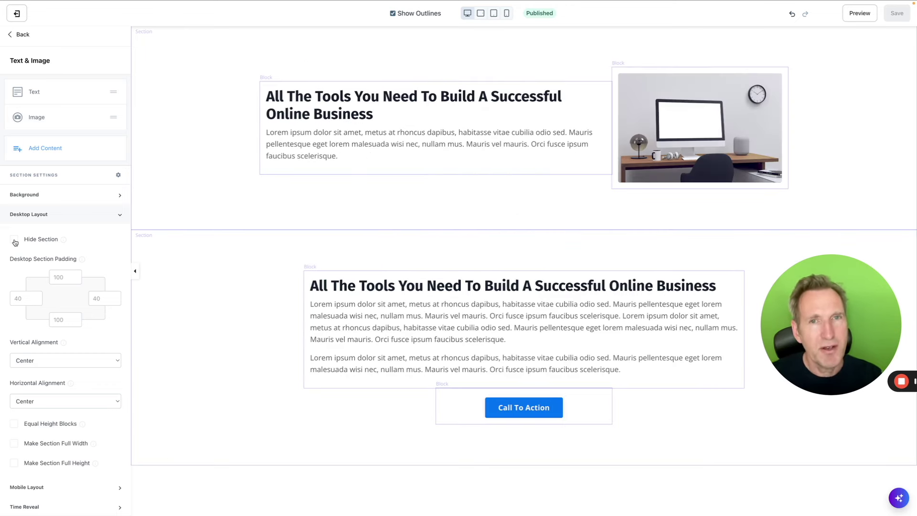
key("Escape")
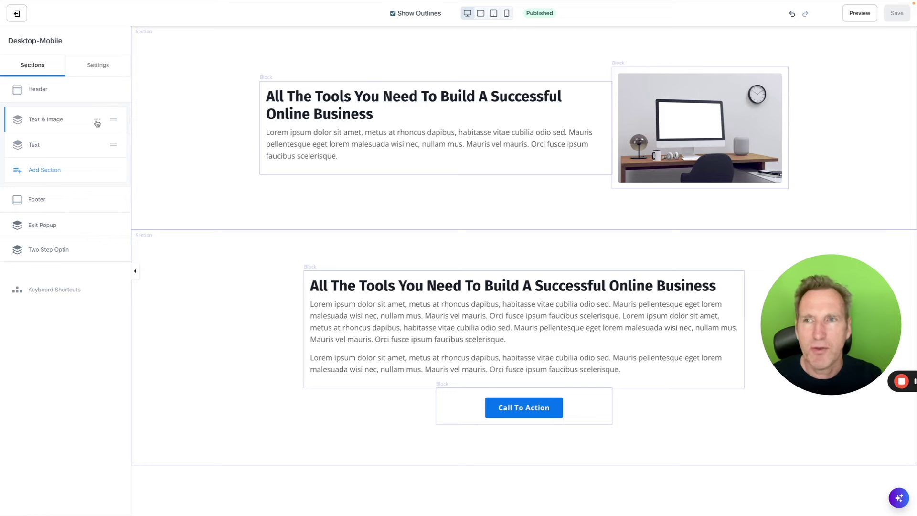
- Duplicate the Text & Image section and return to the section list
left_click(96, 122)
left_click(90, 146)
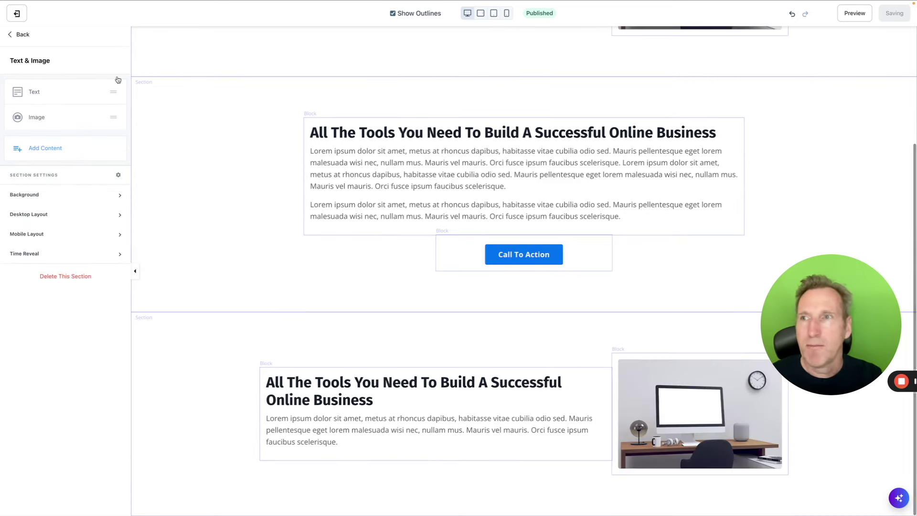
left_click(29, 38)
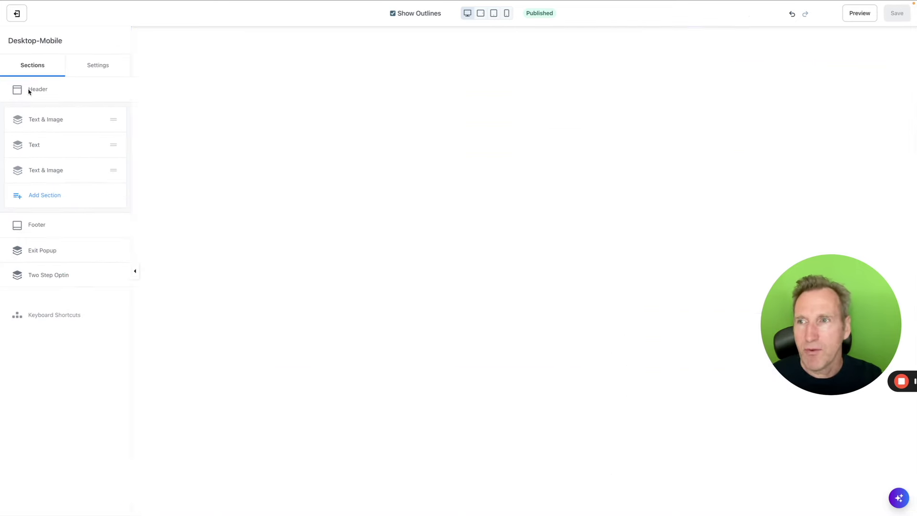
- Duplicate the Text section and return to the section list
left_click(97, 144)
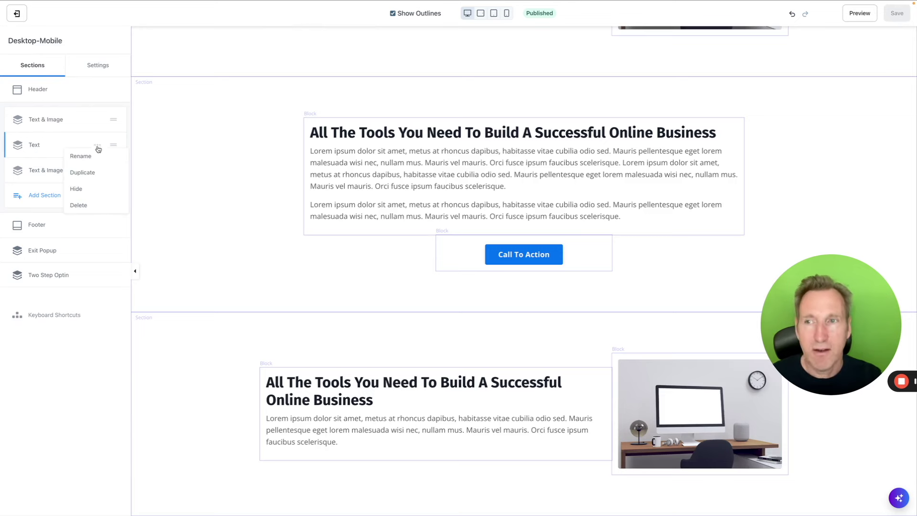
left_click(93, 189)
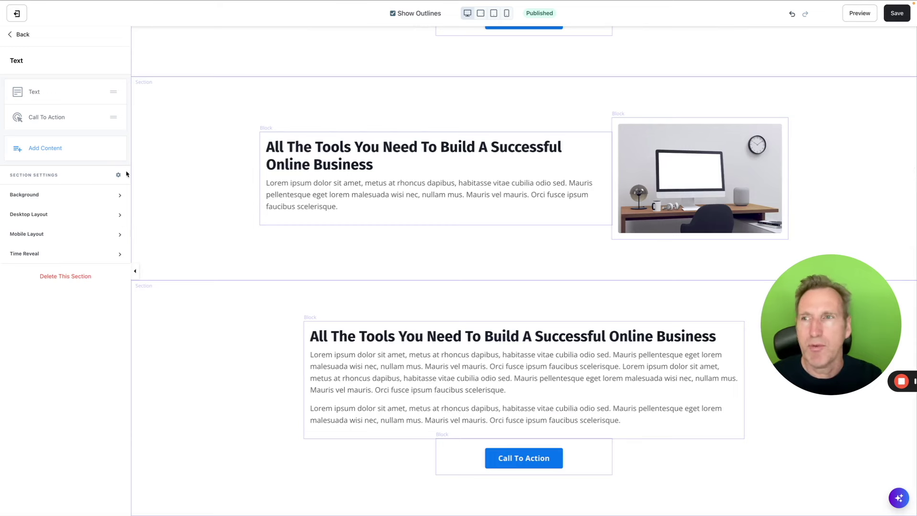
left_click(20, 35)
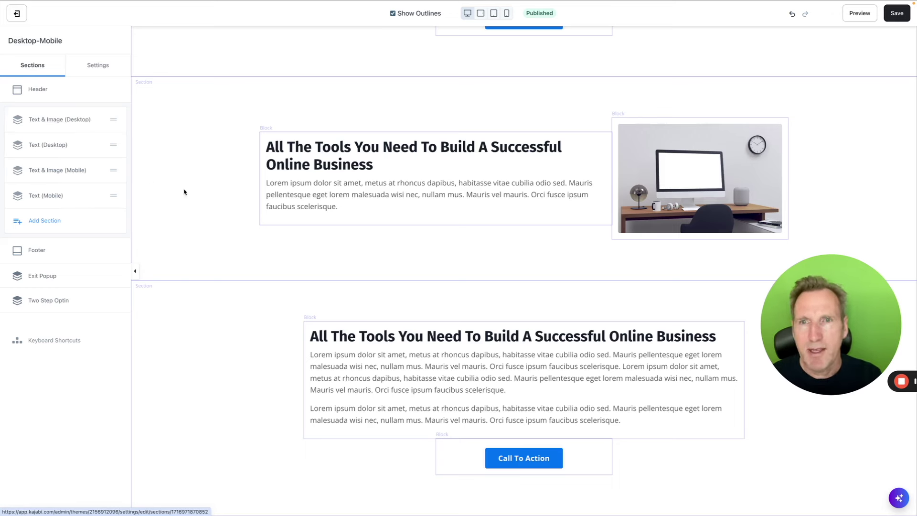
- Hide the Text & Image (Desktop) section in its mobile layout, save the page, and return to the section list
scroll(289, 249, "down", 3)
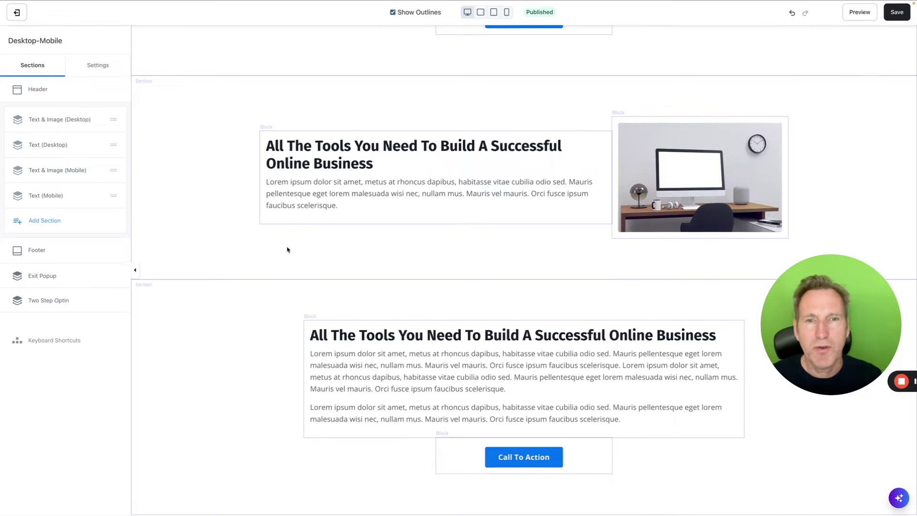
scroll(291, 247, "up", 2)
scroll(290, 248, "down", 4)
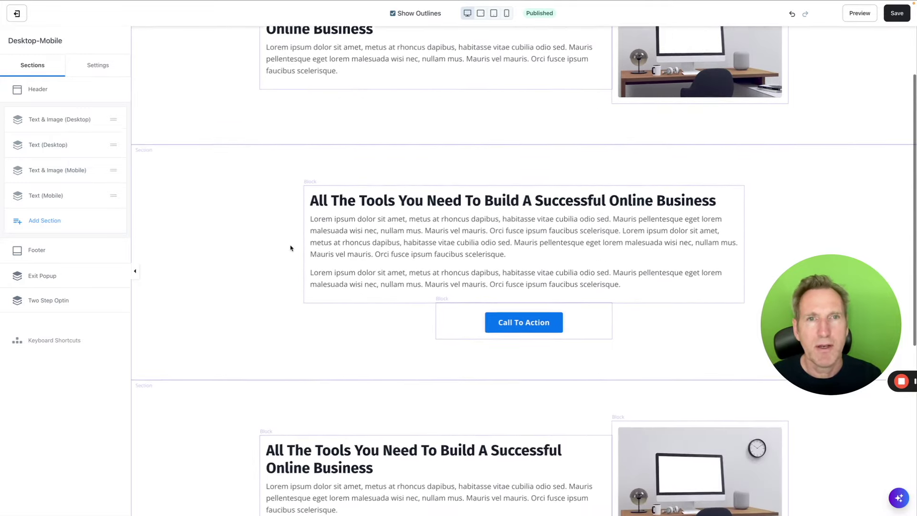
scroll(291, 248, "up", 4)
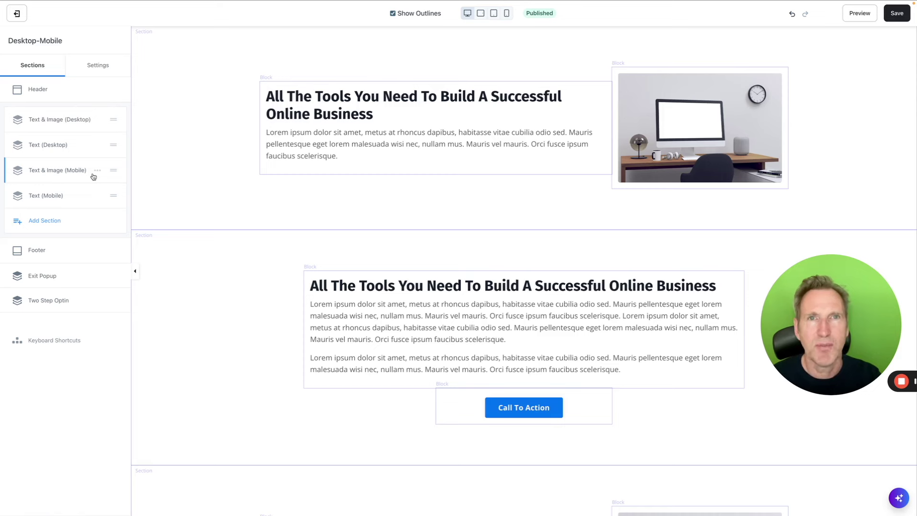
left_click(77, 119)
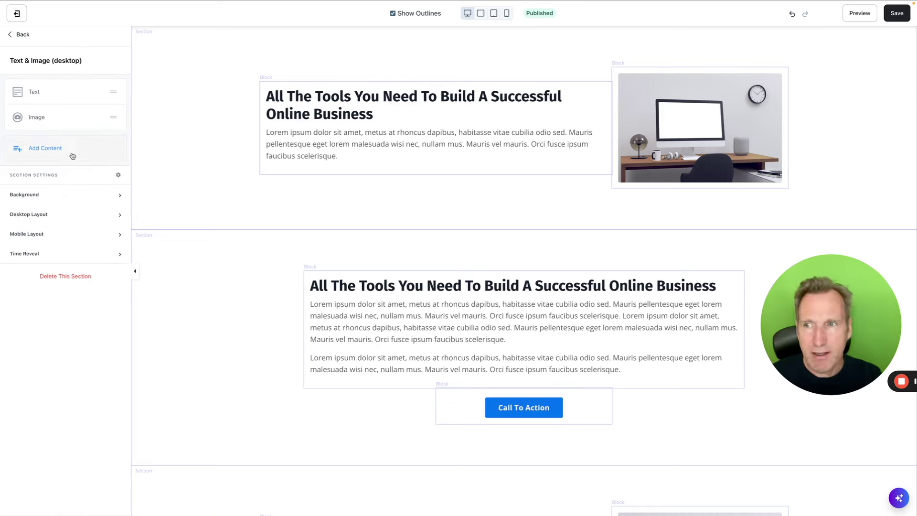
left_click(72, 234)
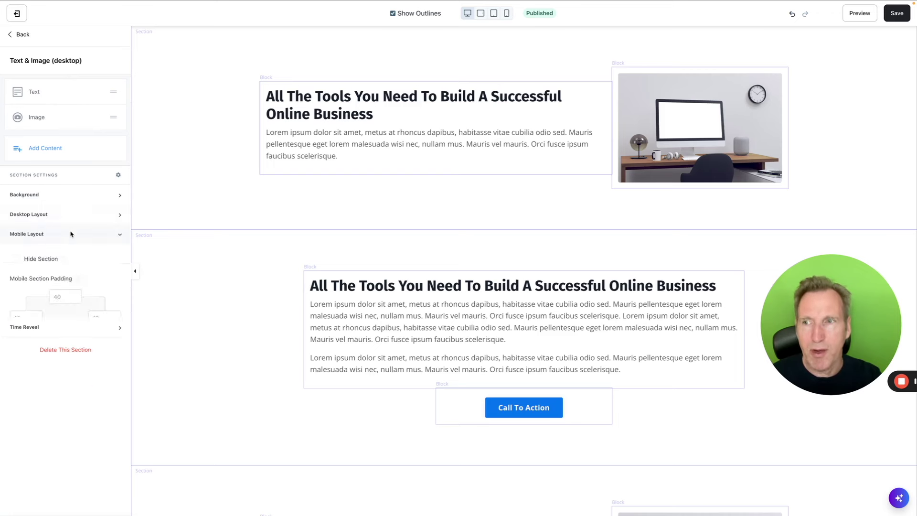
left_click(14, 260)
left_click(892, 14)
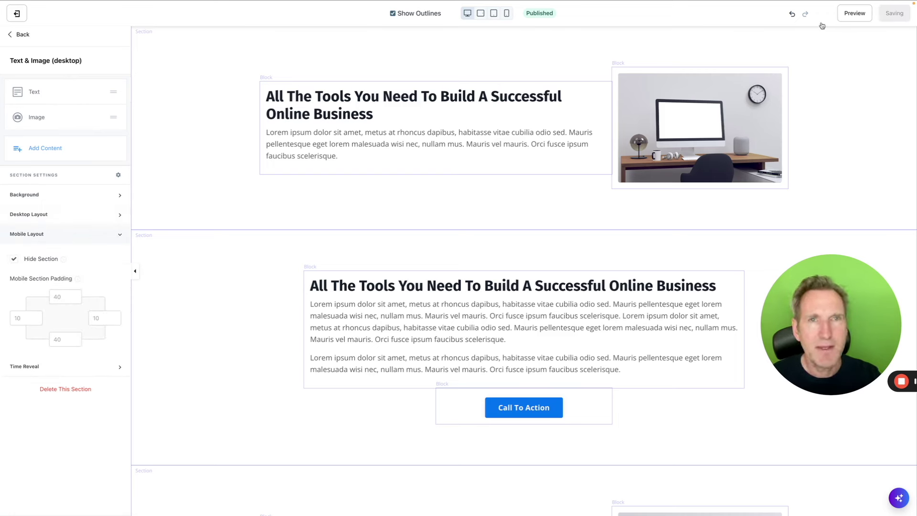
left_click(18, 34)
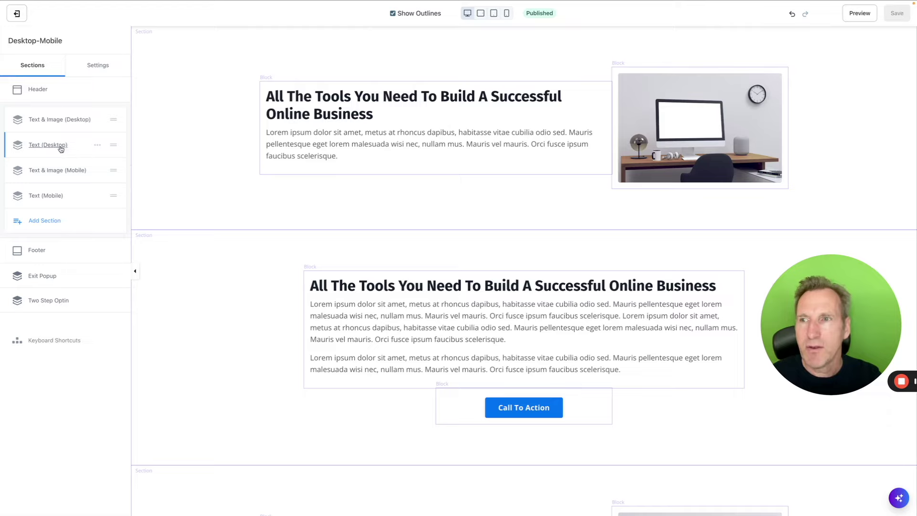
- Hide the Text (Desktop) section in its mobile layout, save the page, and return to the section list
left_click(59, 147)
left_click(65, 233)
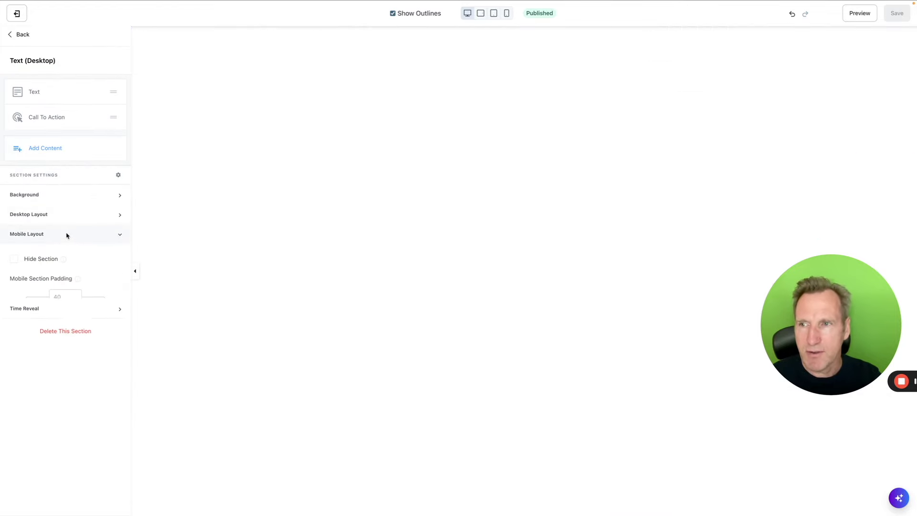
left_click(14, 259)
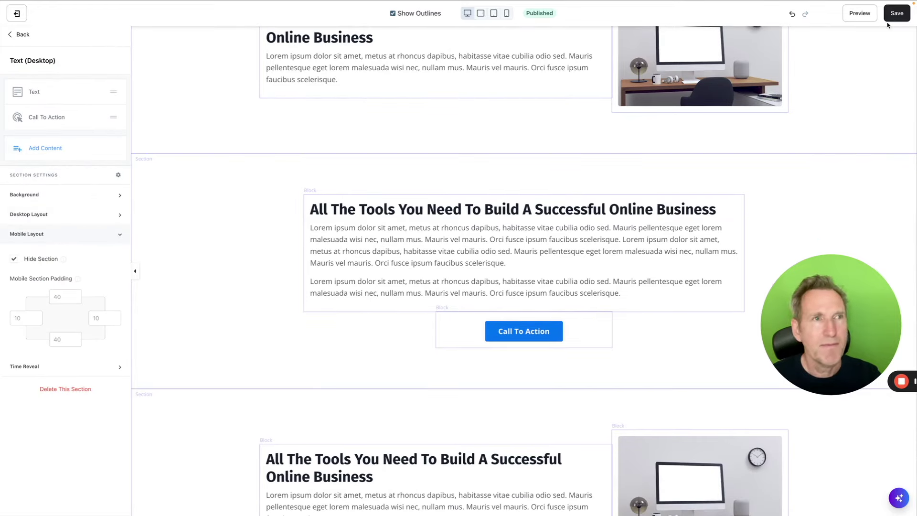
left_click(896, 14)
left_click(19, 34)
- Hide the Text & Image (Mobile) section in its desktop layout
left_click(58, 170)
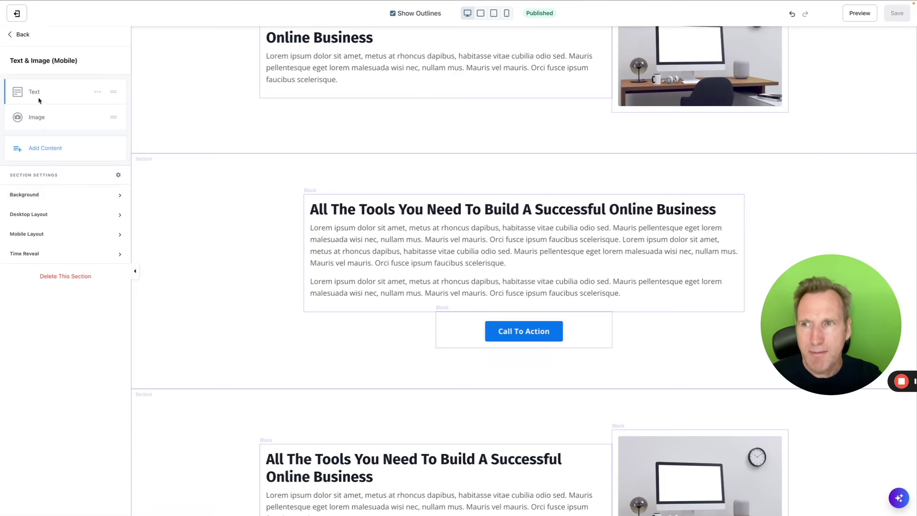
left_click(67, 214)
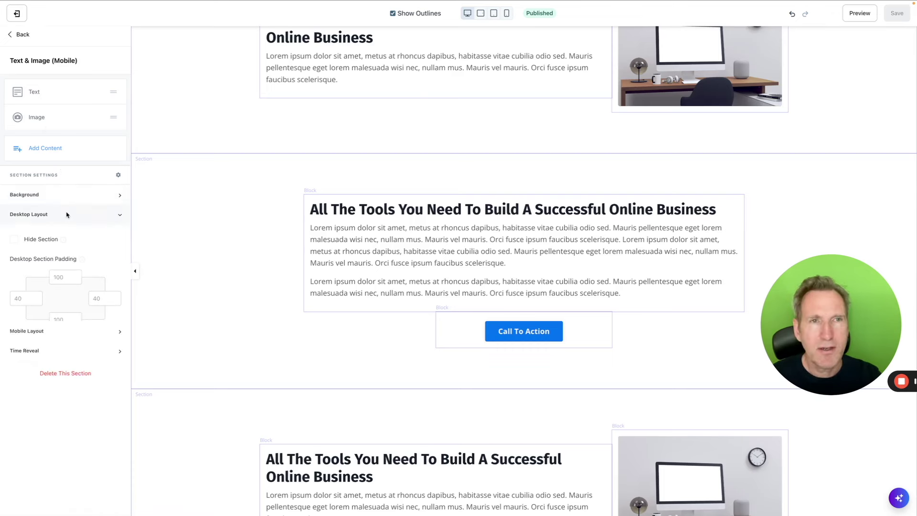
left_click(13, 240)
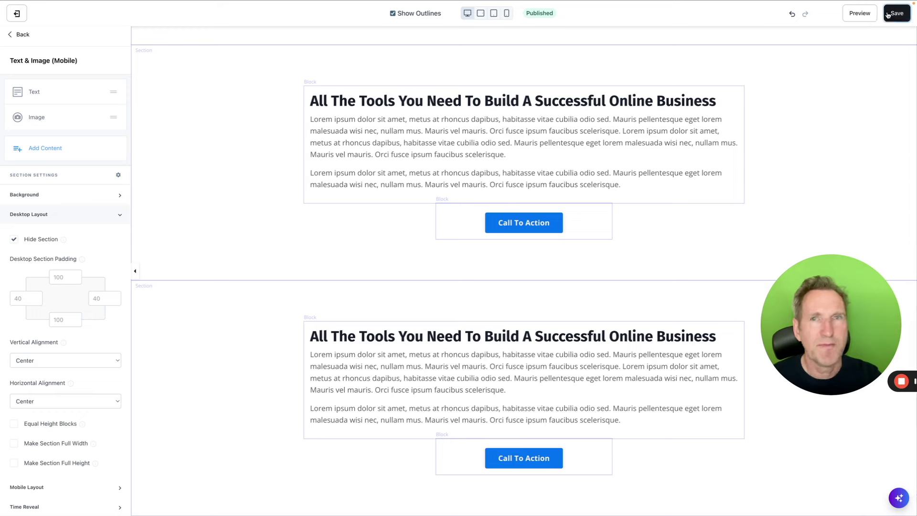
- Save the page, then hide the Text (Mobile) section in its desktop layout and save again
left_click(896, 13)
left_click(14, 35)
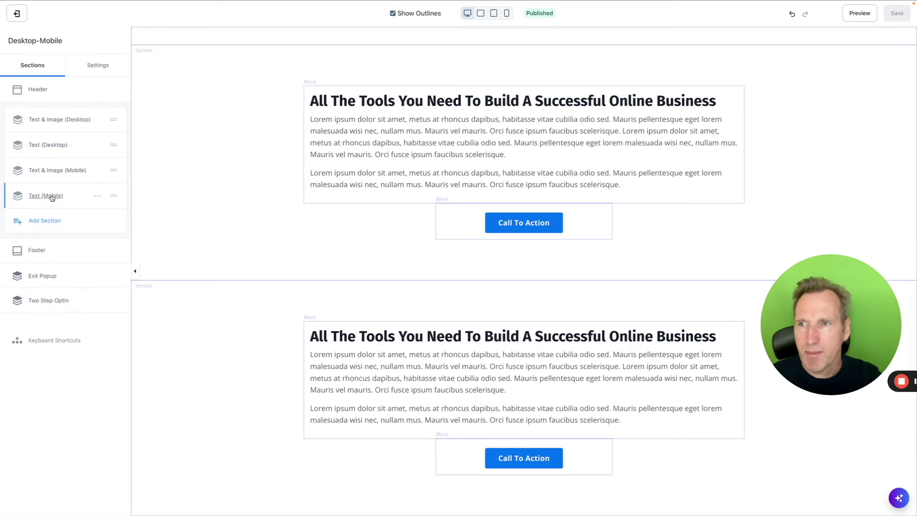
left_click(57, 199)
left_click(42, 215)
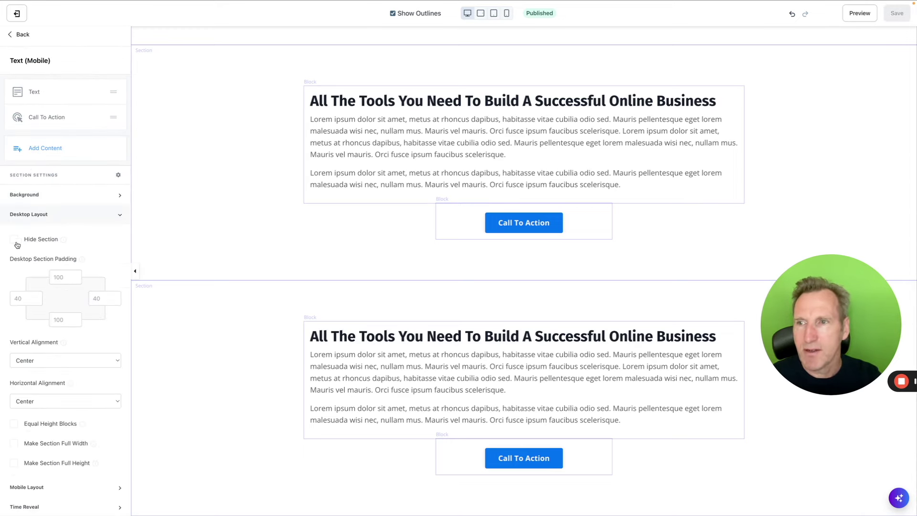
left_click(42, 240)
left_click(896, 14)
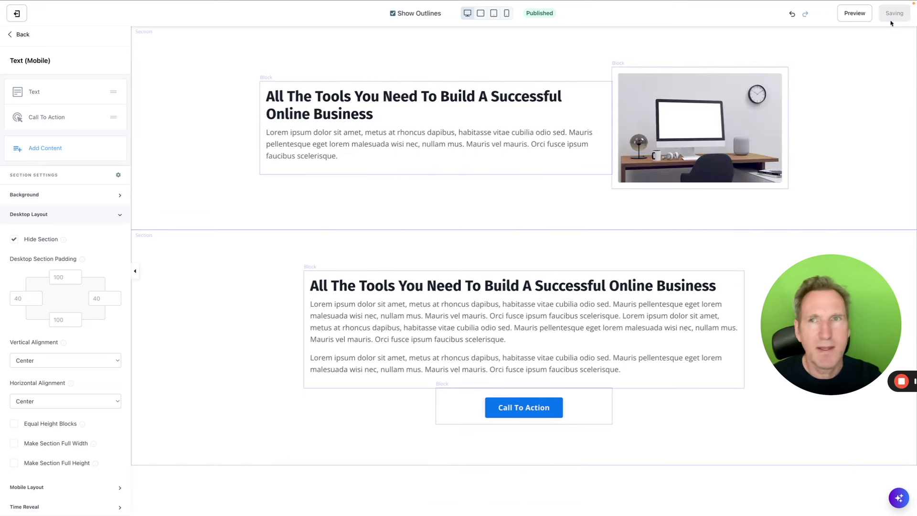
left_click(21, 37)
- Prefix the heading in the Text & Image (Desktop) section's text block with "DESKTOP- "
left_click(47, 220)
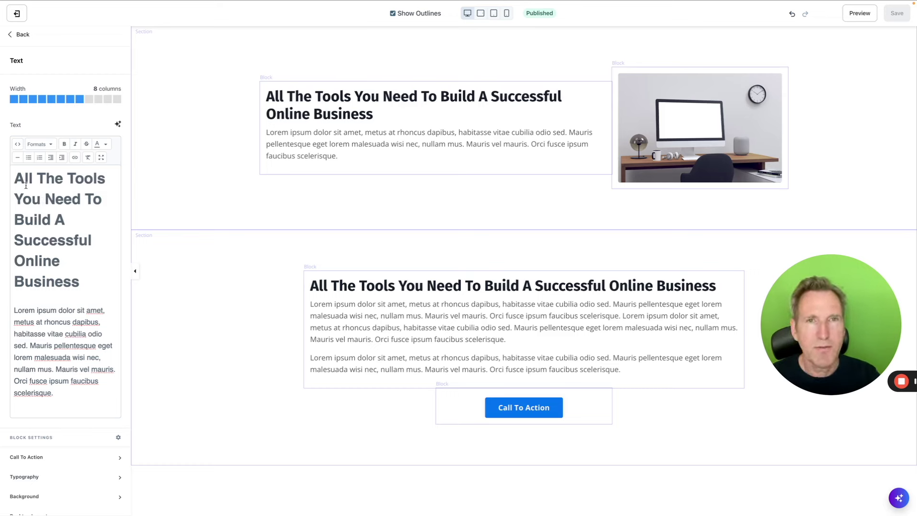
type("DES")
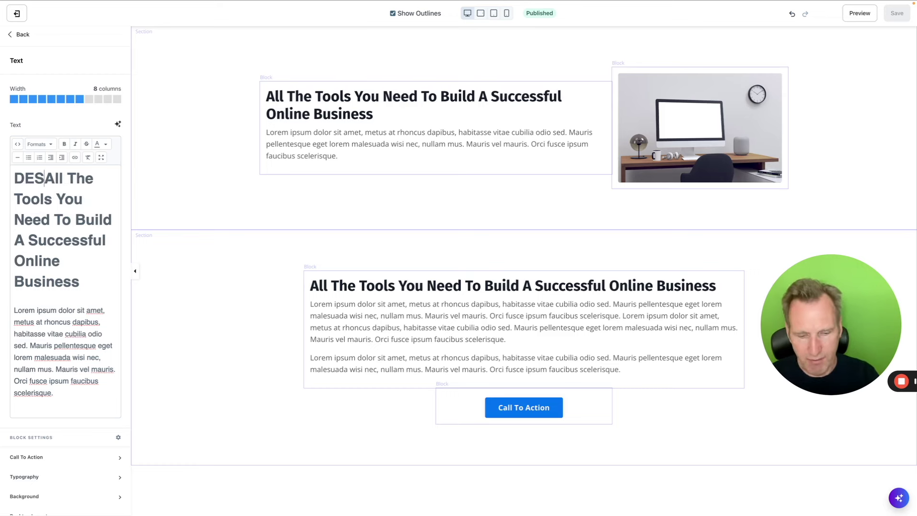
type("KTOP-")
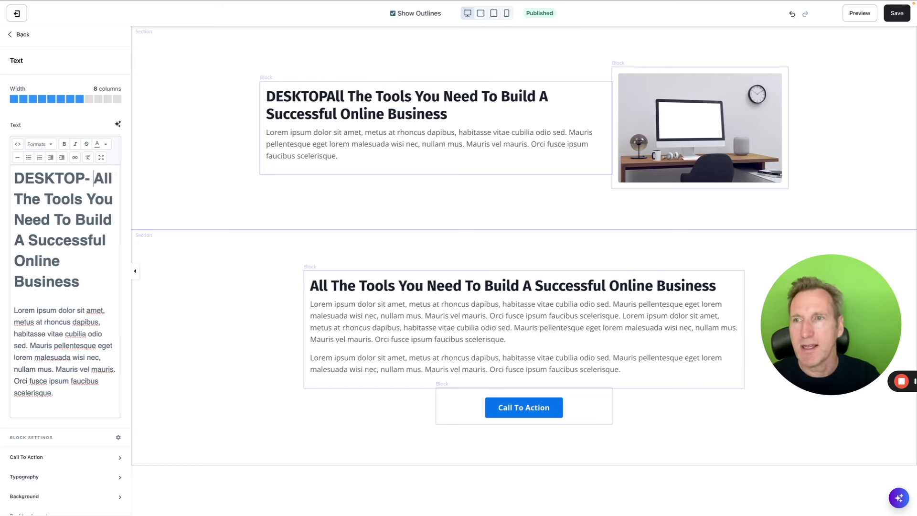
- Prefix the heading in the Text (Desktop) section's text block with "DESKTOP- " and save the page
left_click(194, 322)
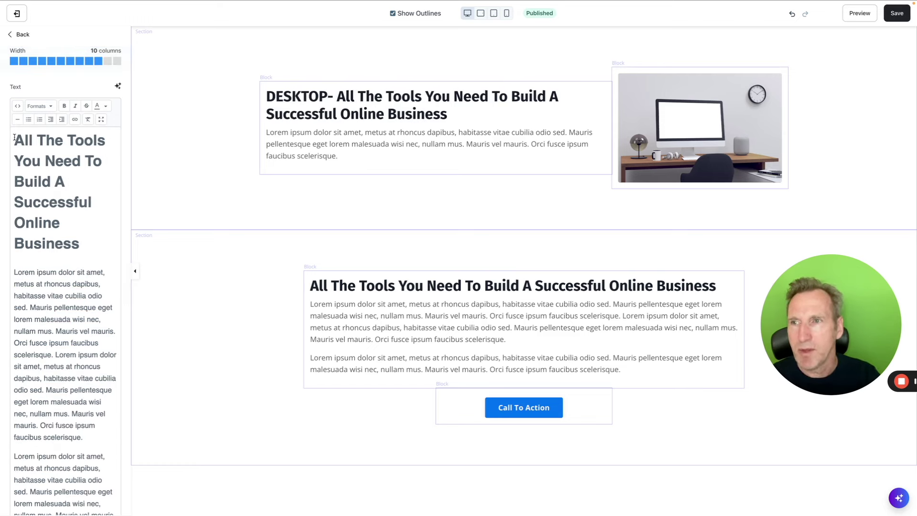
type("DESKTOP")
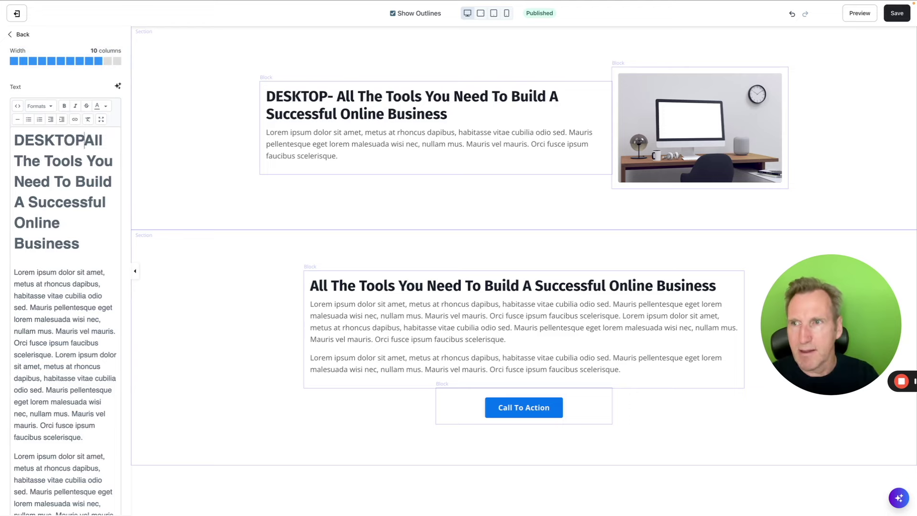
type("-")
left_click(19, 35)
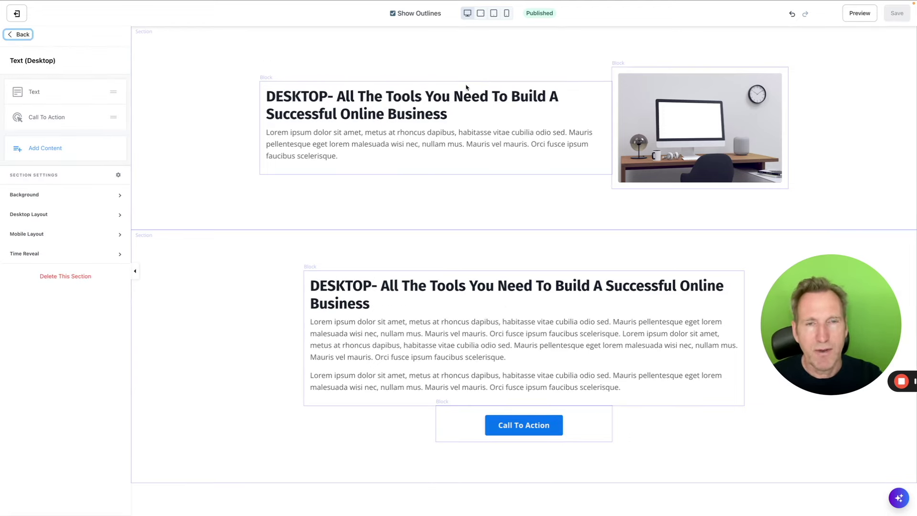
- Switch to the mobile preview and move the image above the text in the Text & Image (Mobile) section
left_click(507, 14)
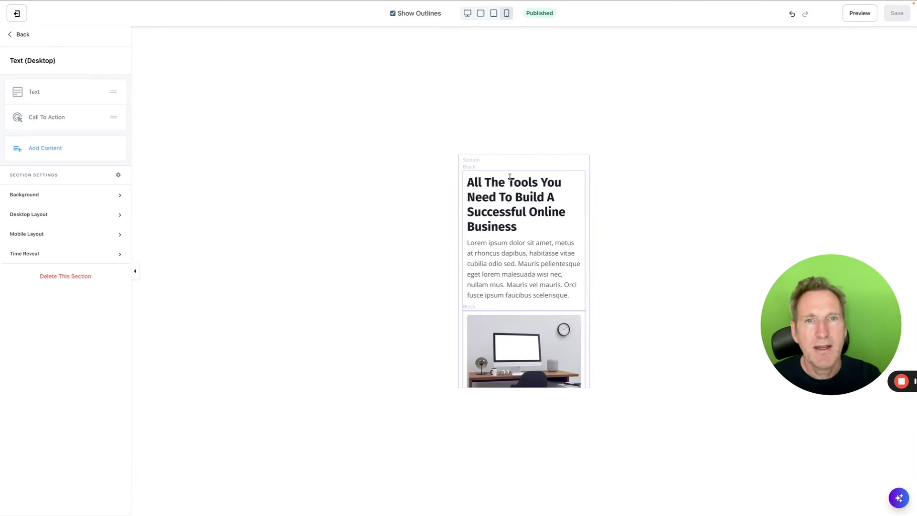
scroll(518, 288, "down", 5)
scroll(518, 288, "down", 10)
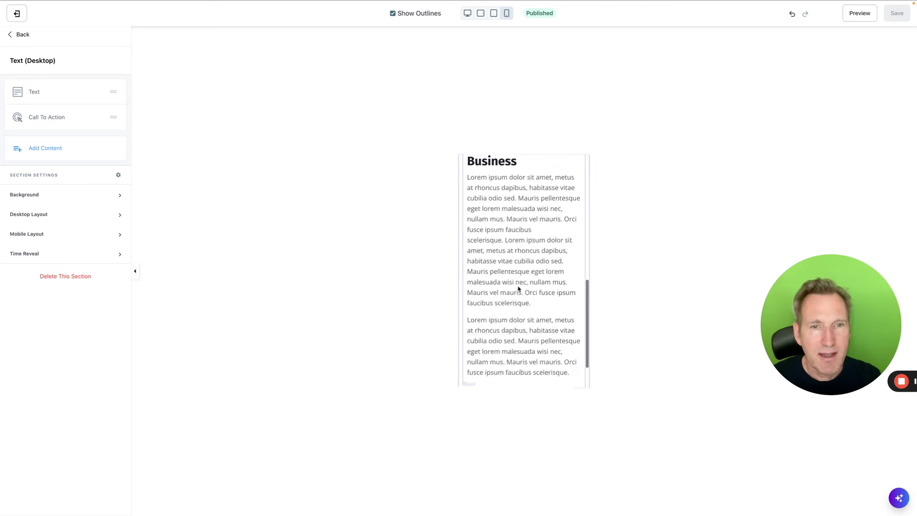
scroll(518, 286, "up", 5)
scroll(518, 285, "up", 3)
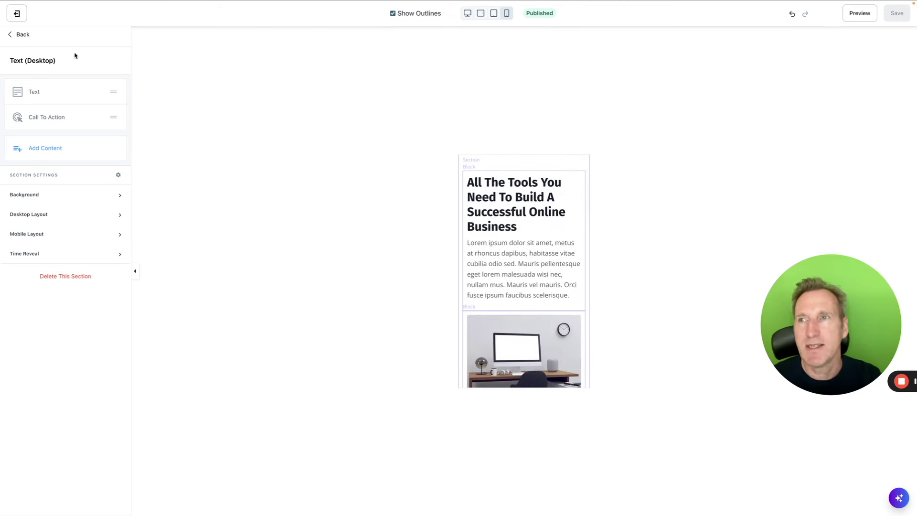
left_click(21, 41)
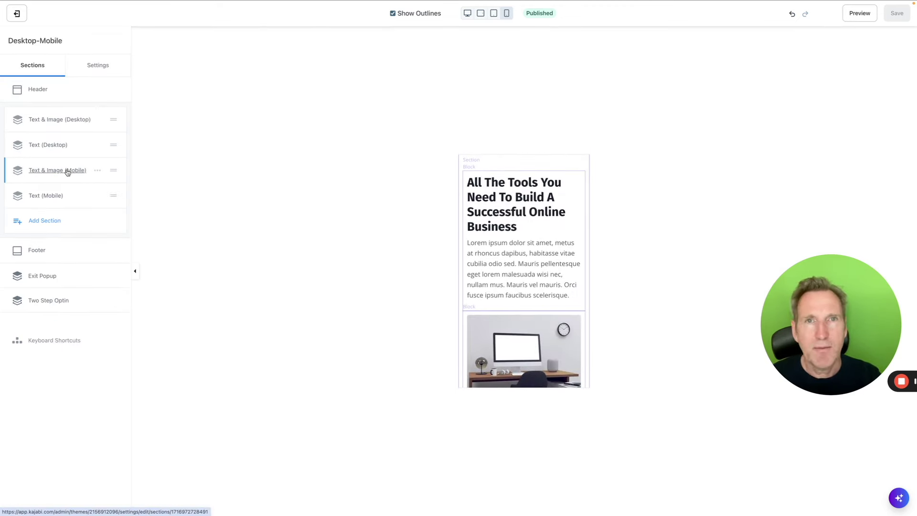
left_click(67, 172)
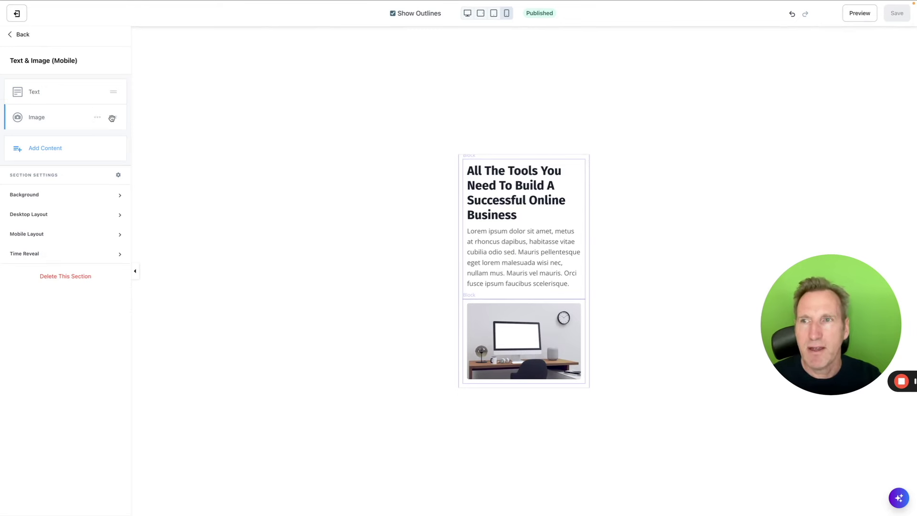
left_click_drag(113, 118, 112, 94)
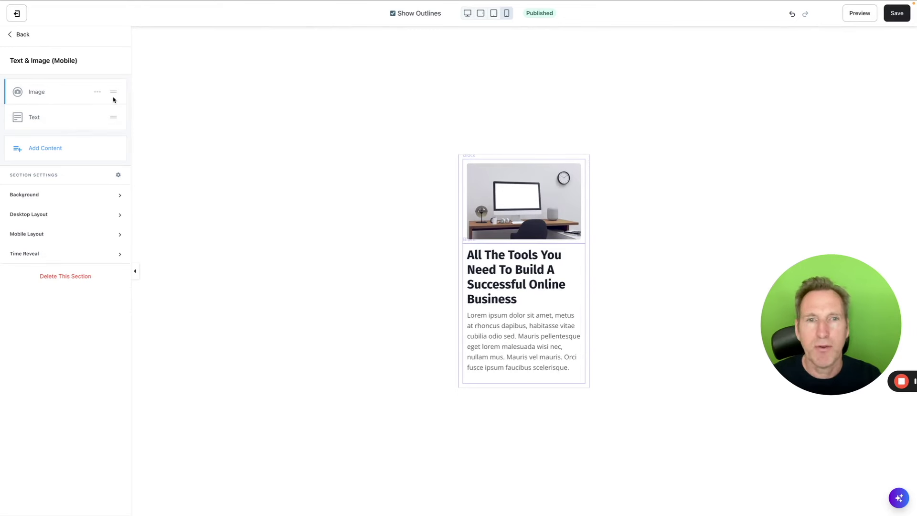
left_click(20, 34)
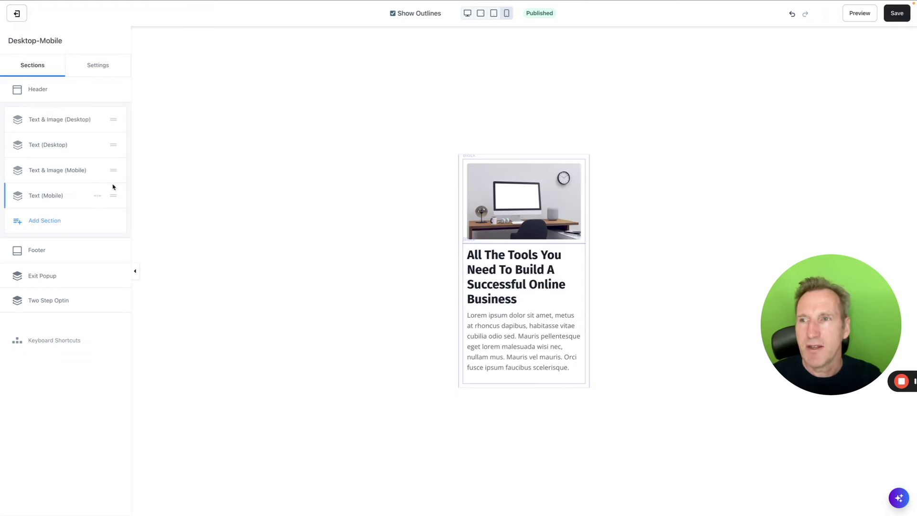
- Shorten the Text (Mobile) section's body text to end at the first "lorem malesuada wisi nec,", save the page, and return to the section list
left_click(56, 196)
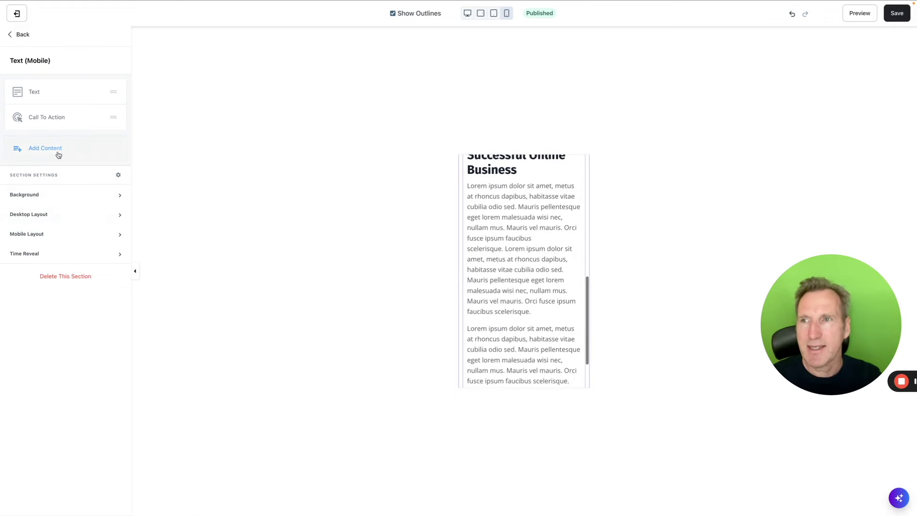
left_click(34, 92)
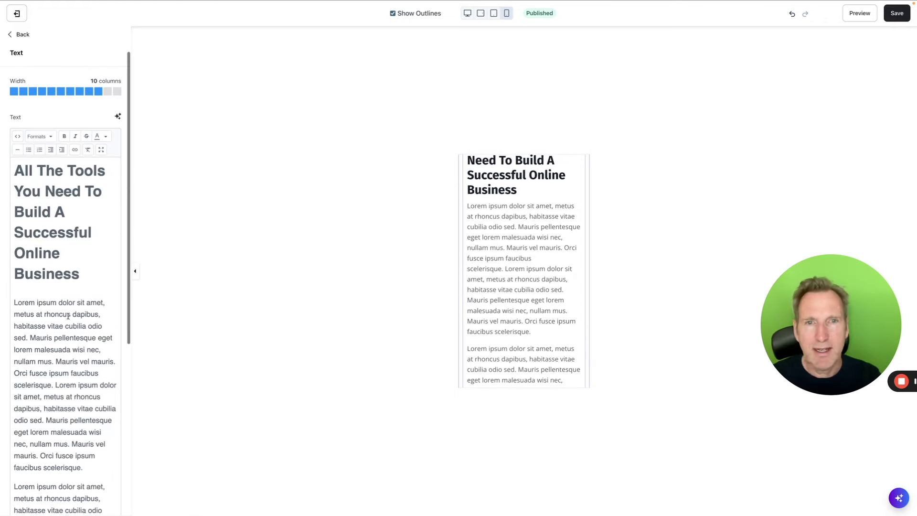
scroll(69, 306, "down", 3)
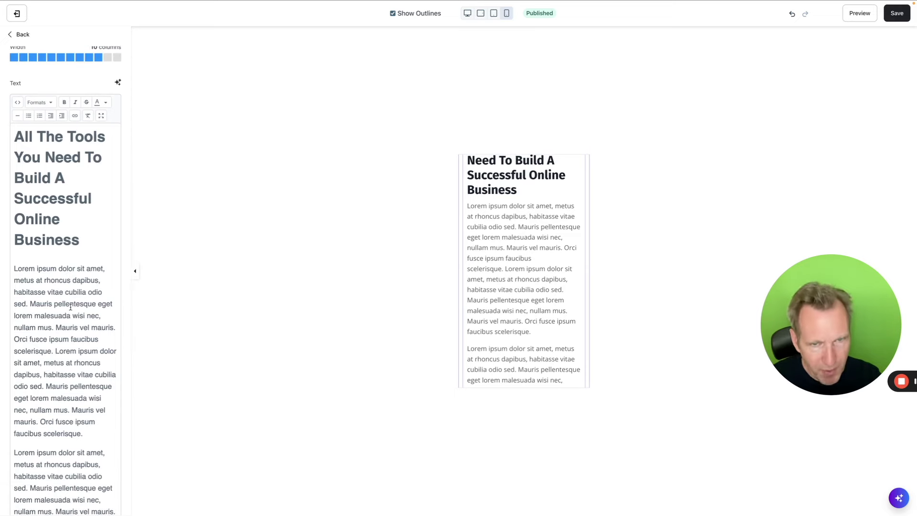
scroll(71, 307, "down", 6)
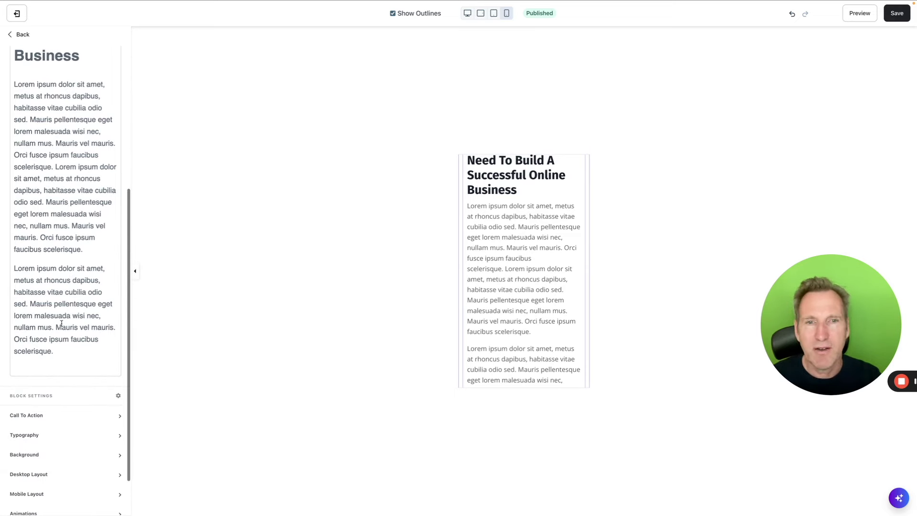
scroll(554, 316, "down", 4)
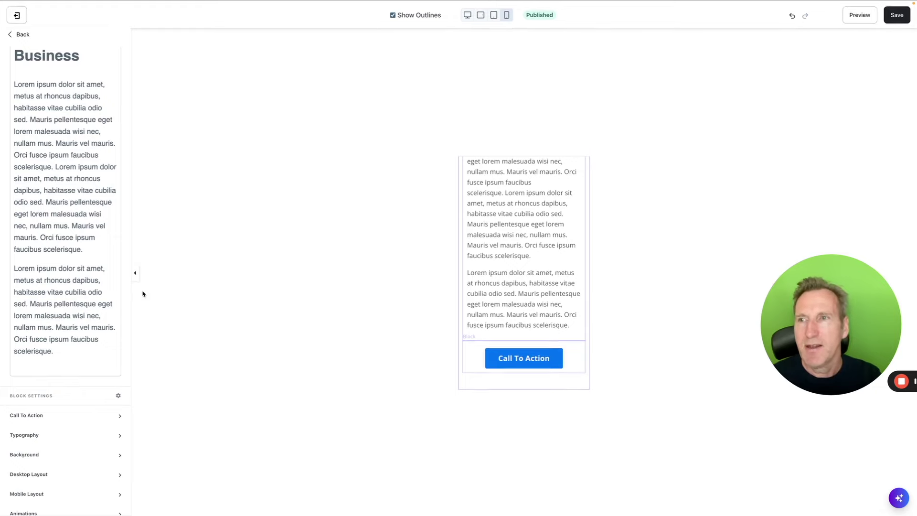
scroll(102, 232, "up", 3)
left_click_drag(105, 204, 104, 425)
key("BackSpace")
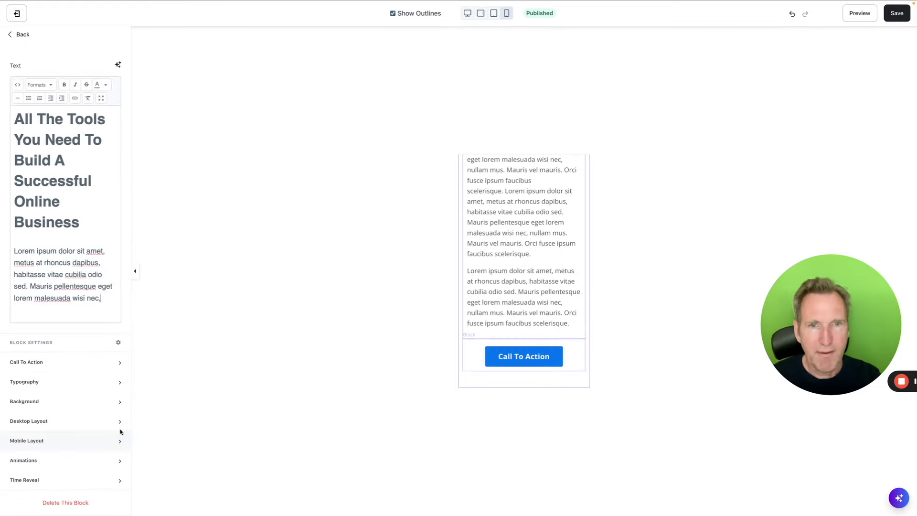
left_click(896, 13)
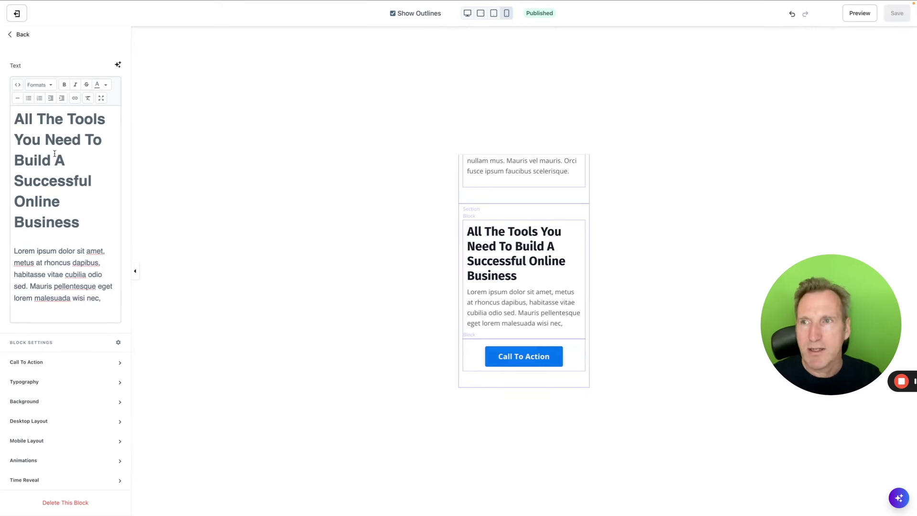
left_click(19, 34)
left_click(19, 34)
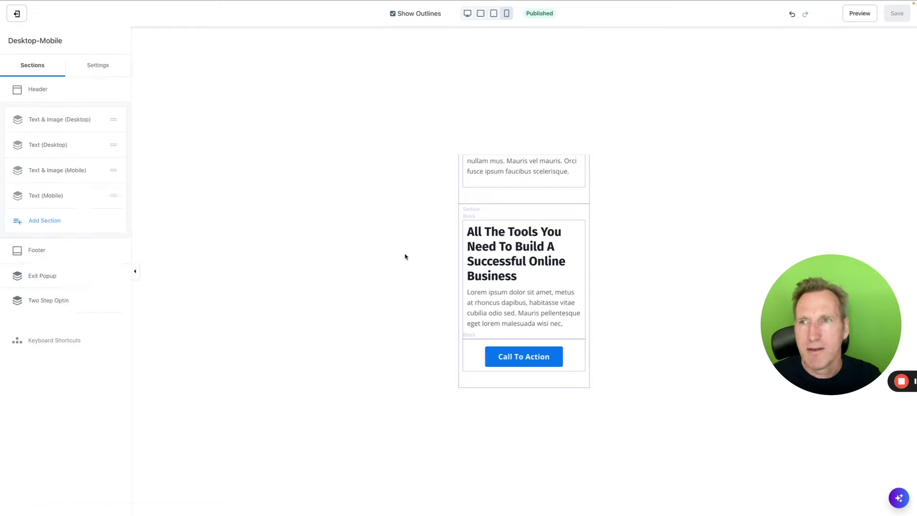
- Compare the page's desktop and mobile previews, checking the headings, image order, text length and call-to-action button
left_click(467, 13)
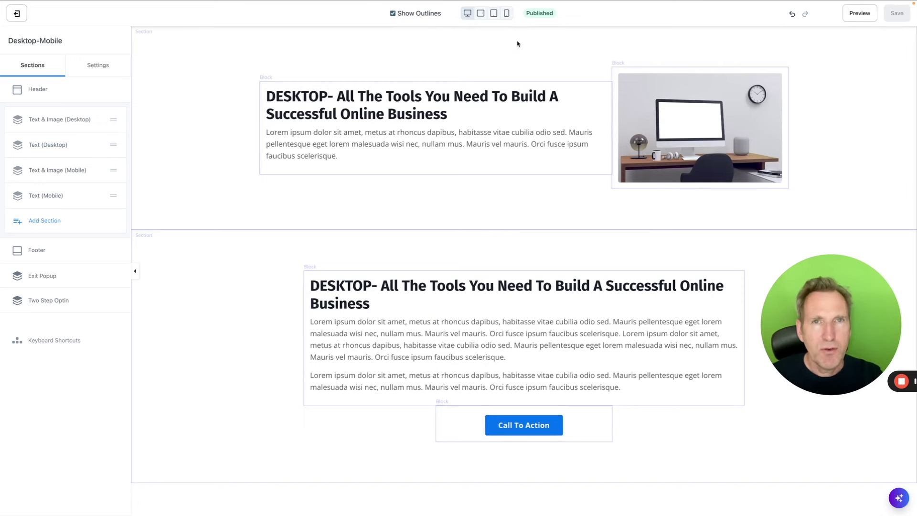
left_click(507, 15)
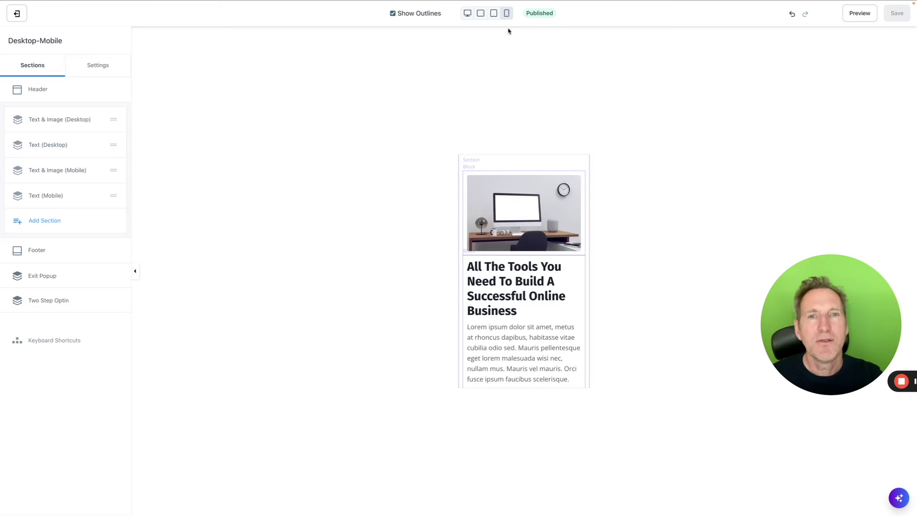
scroll(521, 286, "down", 3)
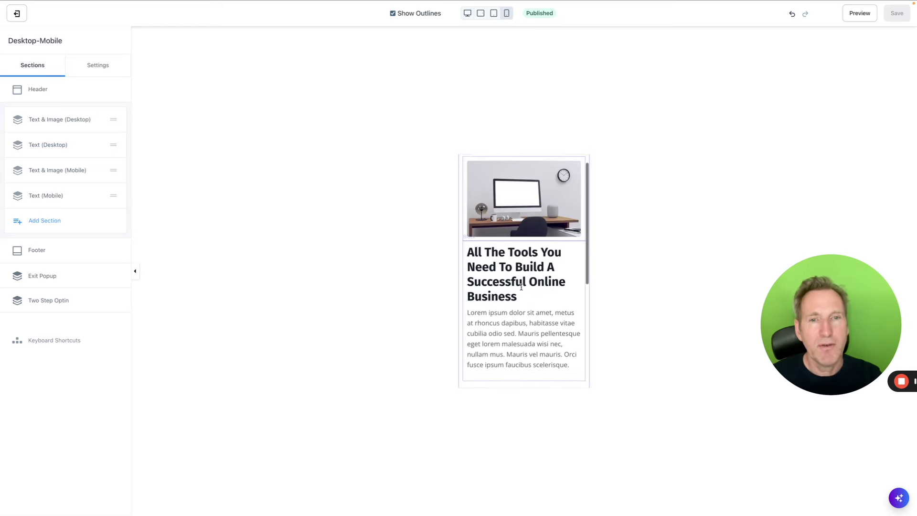
scroll(521, 287, "down", 1)
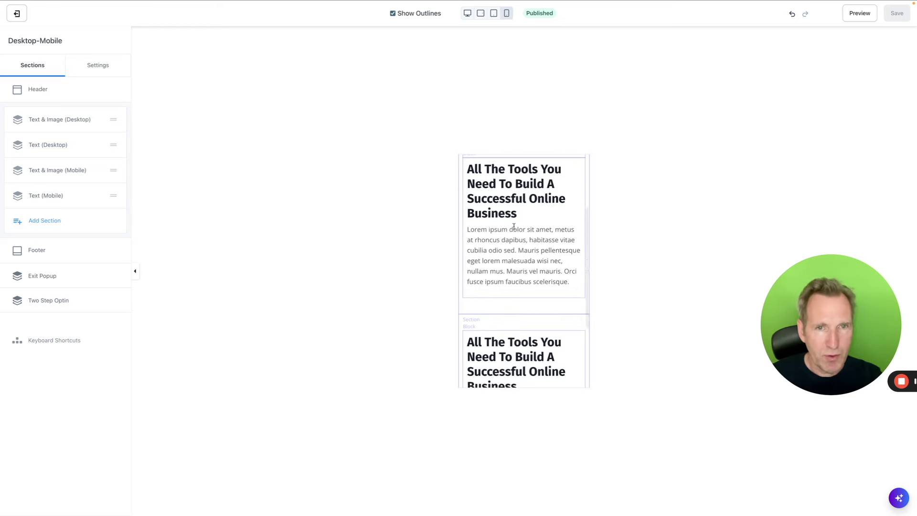
scroll(512, 246, "down", 1)
scroll(512, 246, "down", 5)
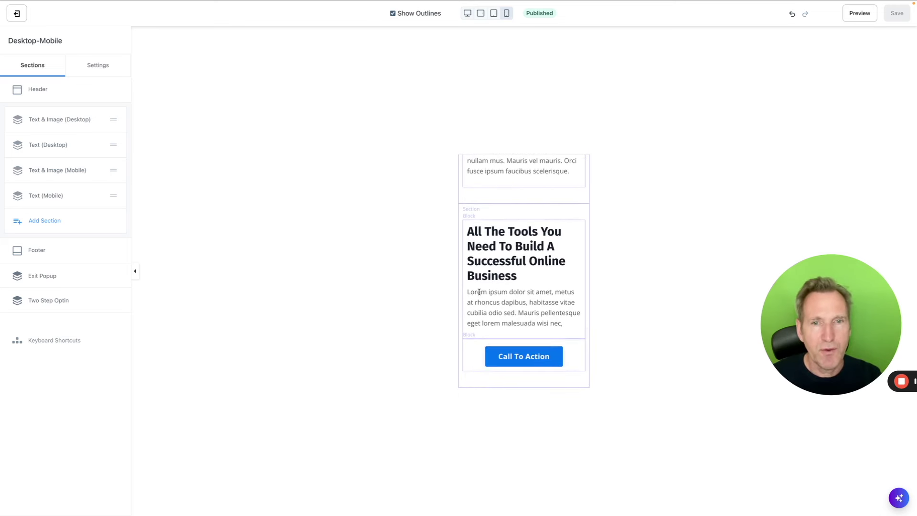
left_click(488, 297)
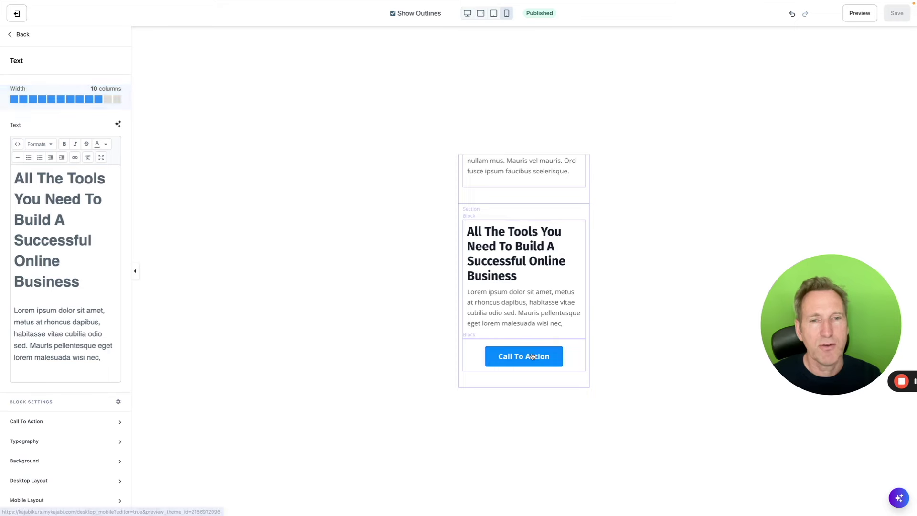
left_click(467, 18)
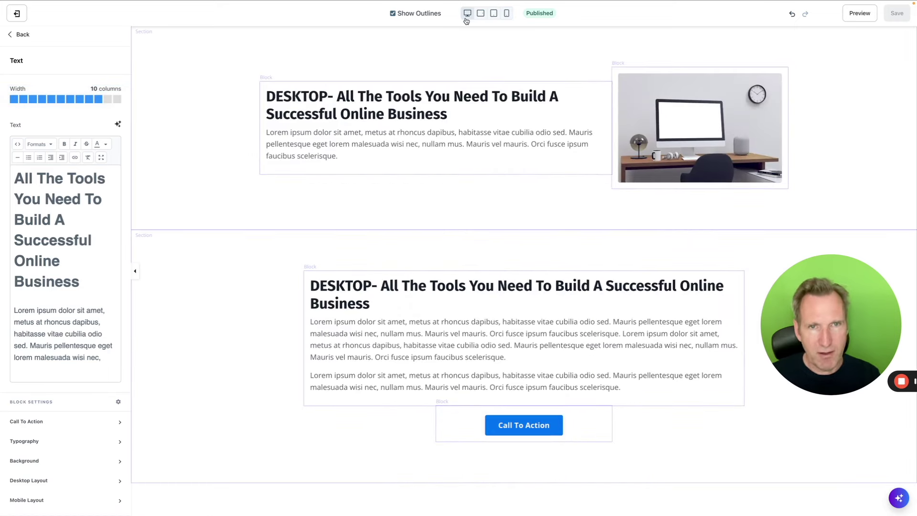